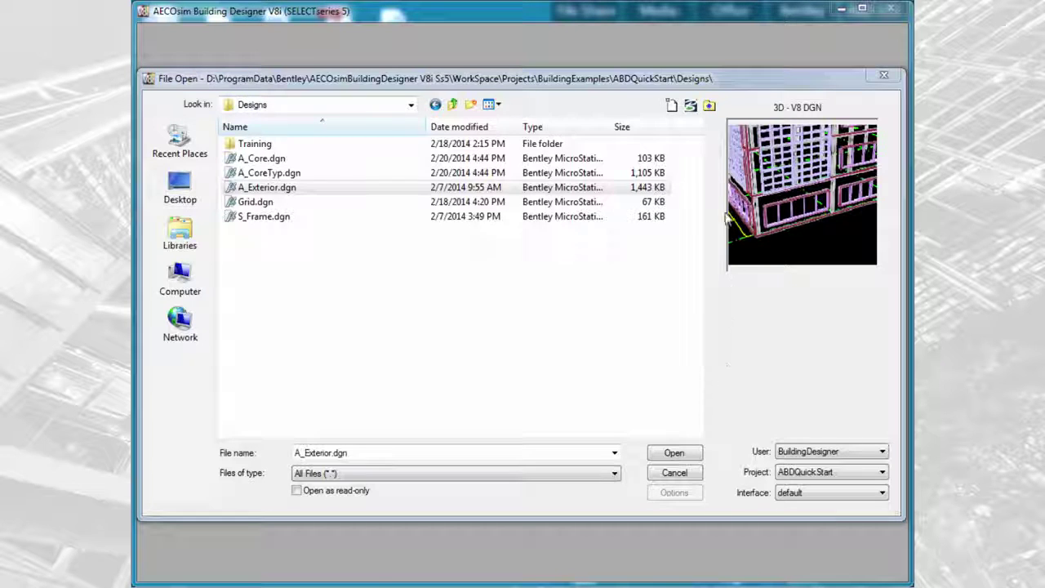
Create a new design file named _A_Master in Designs and open it.
{"action": "left_click", "coordinate": [671, 109]}
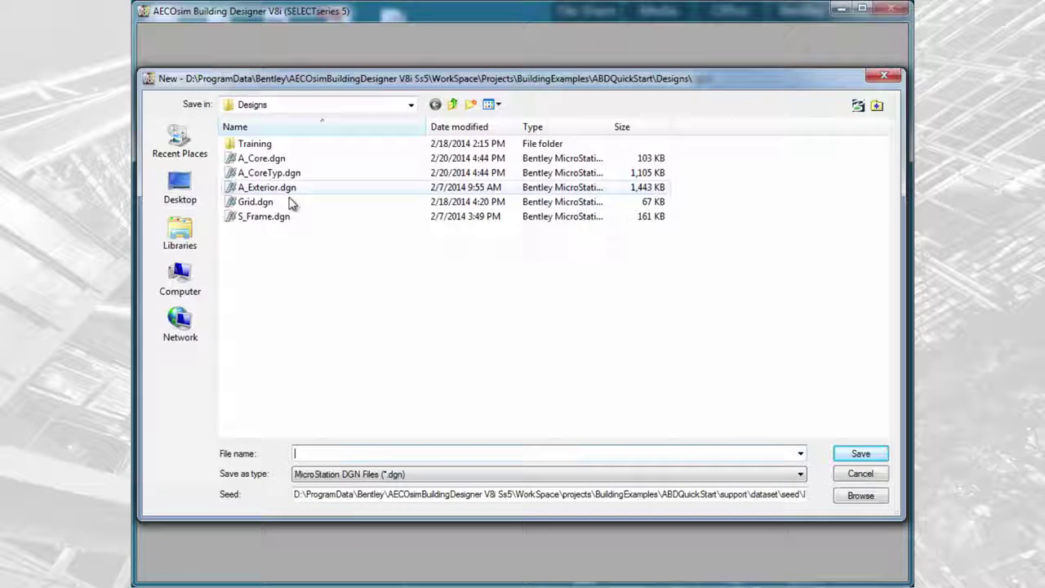
{"action": "left_click", "coordinate": [329, 454]}
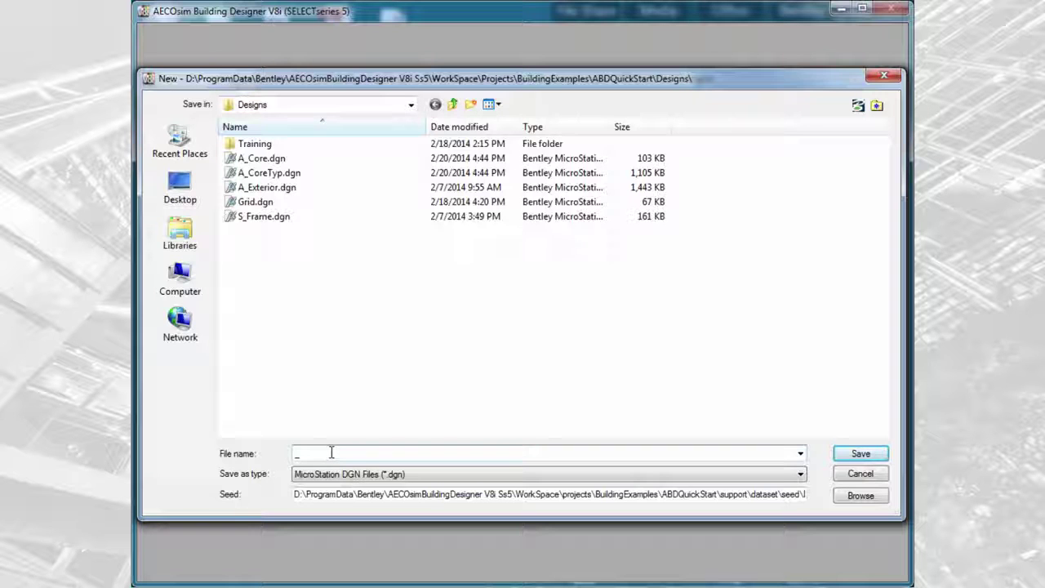
{"action": "type", "text": "A_Maste"}
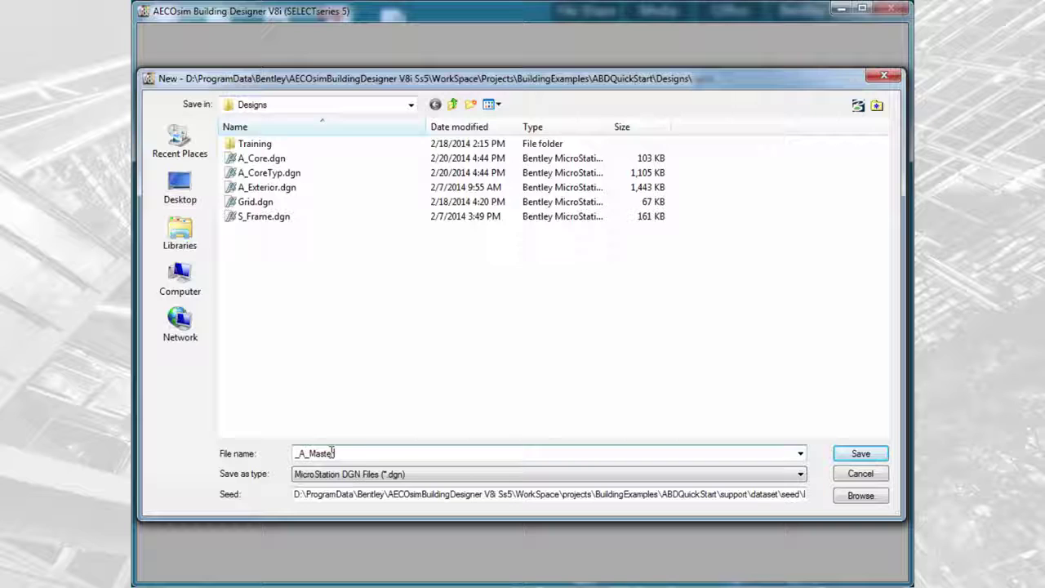
{"action": "type", "text": "r"}
{"action": "left_click", "coordinate": [854, 452]}
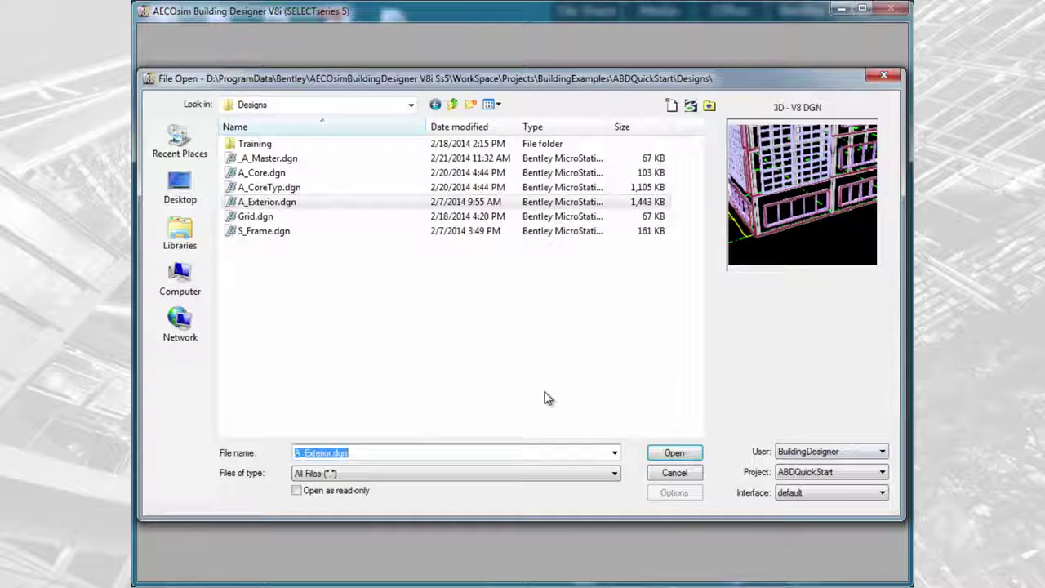
{"action": "left_click", "coordinate": [297, 159]}
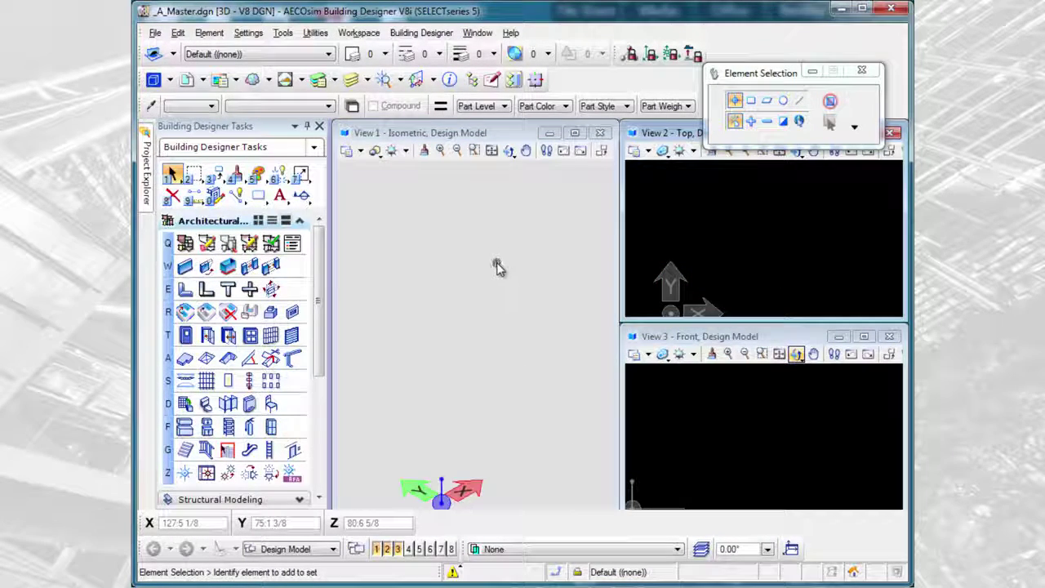
Attach the A_Exterior design model from Project Explorer to View 1 as a Coincident reference.
{"action": "left_click", "coordinate": [147, 175]}
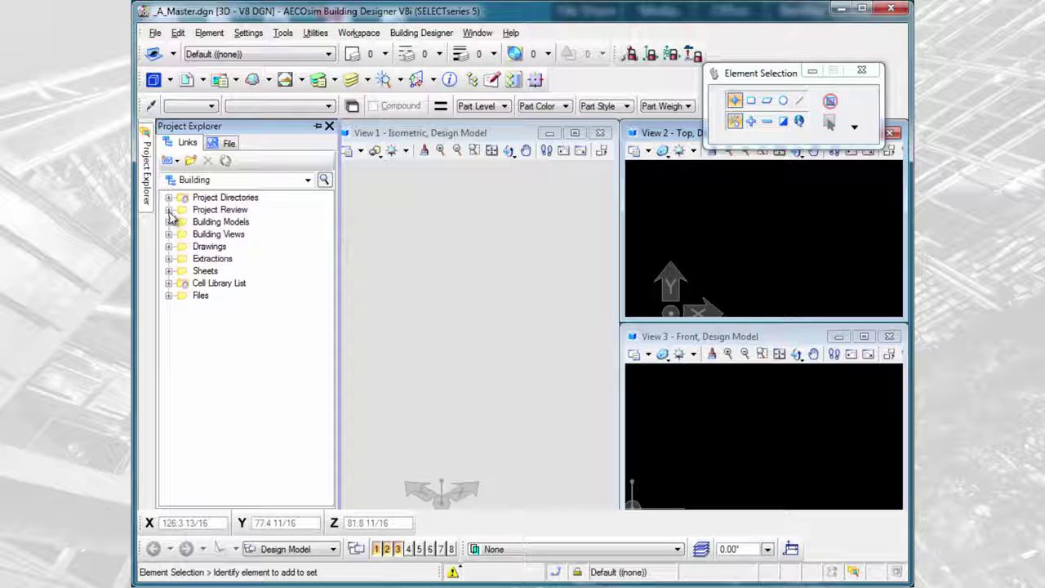
{"action": "left_click", "coordinate": [169, 223]}
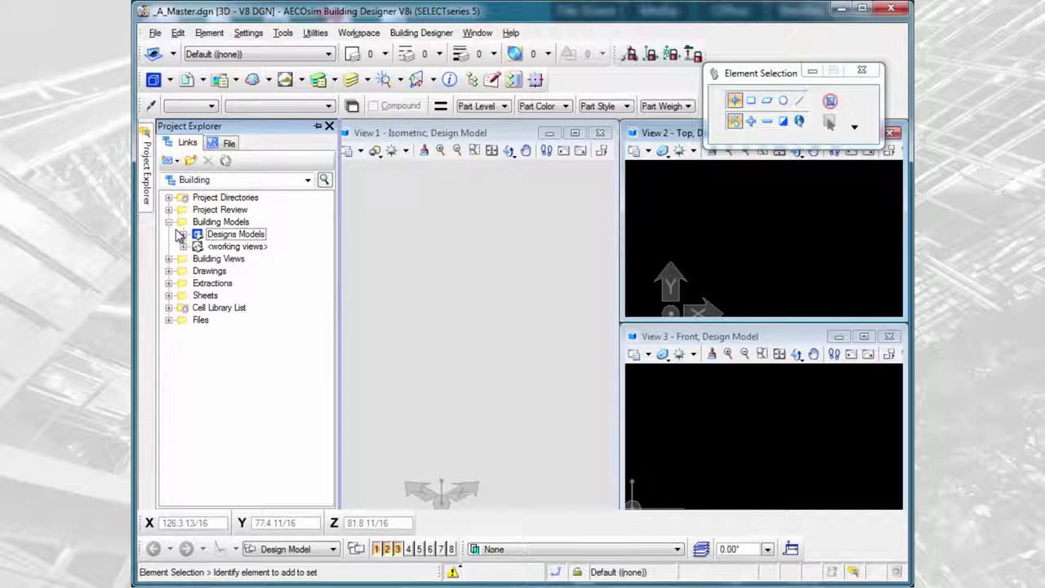
{"action": "left_click", "coordinate": [184, 234]}
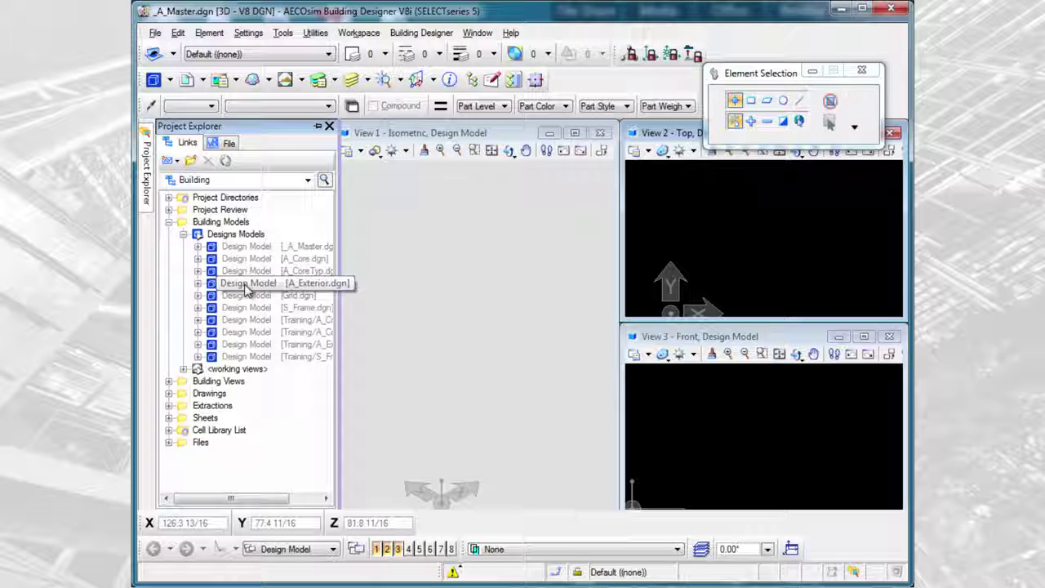
{"action": "left_click_drag", "start_coordinate": [245, 290], "coordinate": [418, 235]}
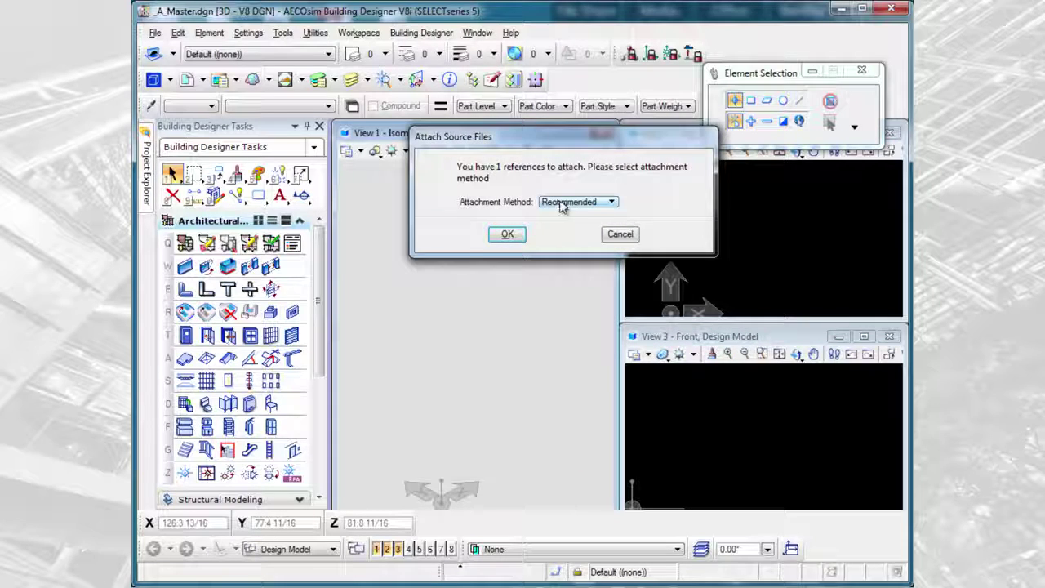
{"action": "left_click", "coordinate": [562, 205]}
{"action": "left_click", "coordinate": [570, 231]}
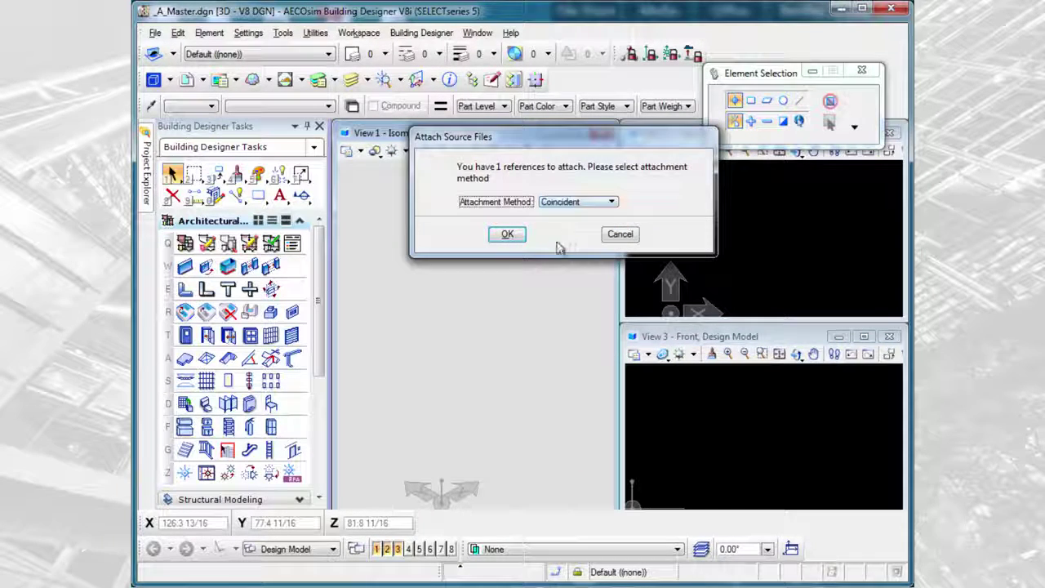
{"action": "left_click", "coordinate": [510, 235]}
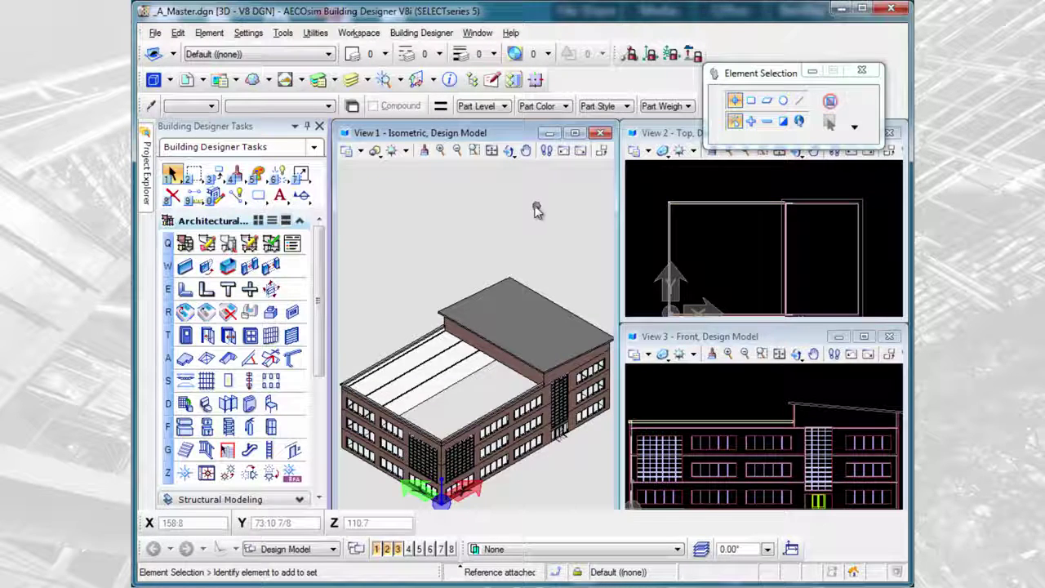
Attach the A_Core design model to View 1 using the Recommended attachment method.
{"action": "left_click", "coordinate": [146, 160]}
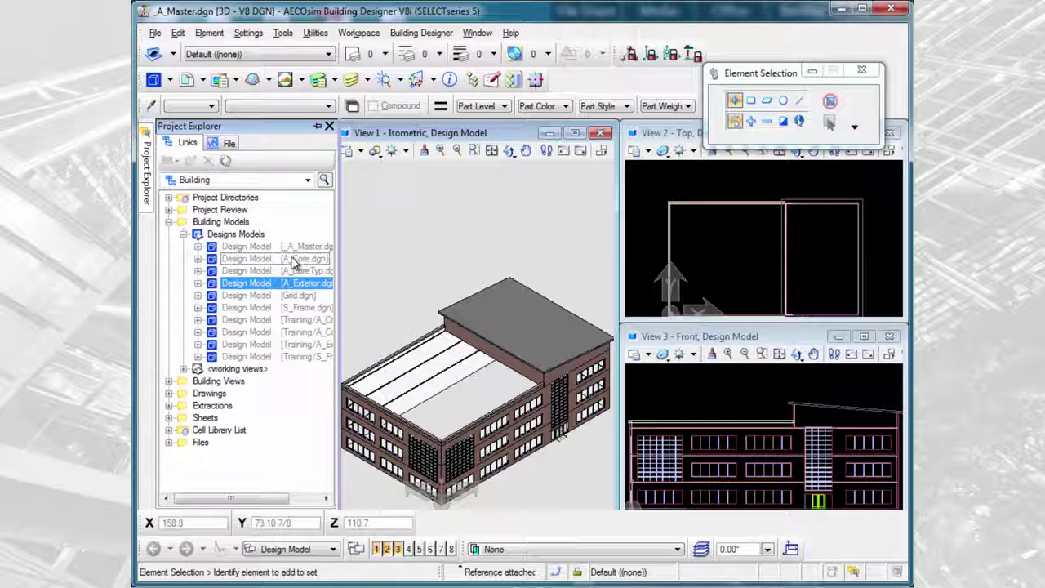
{"action": "left_click_drag", "start_coordinate": [294, 260], "coordinate": [460, 202]}
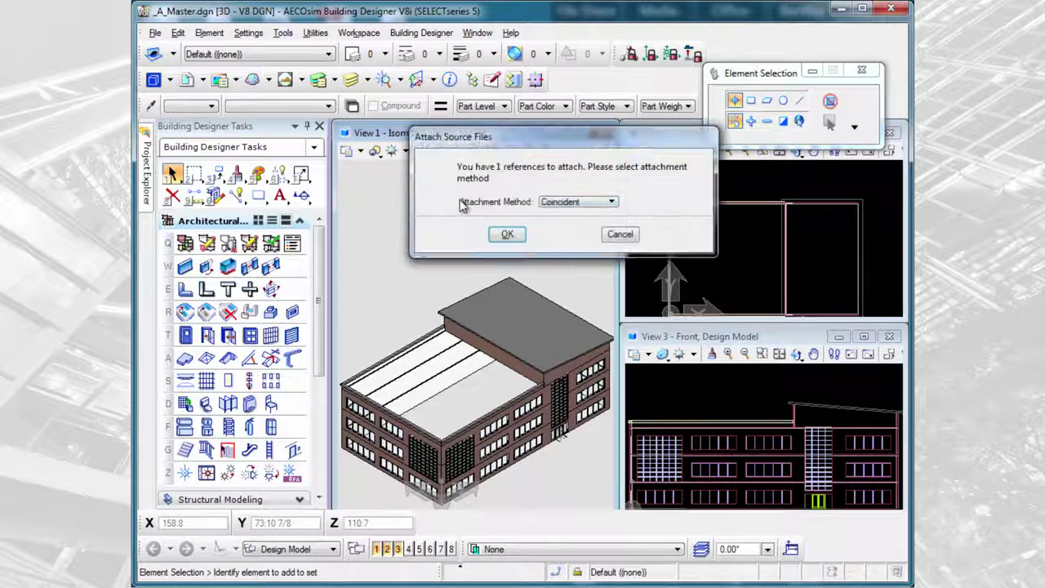
{"action": "left_click", "coordinate": [586, 203]}
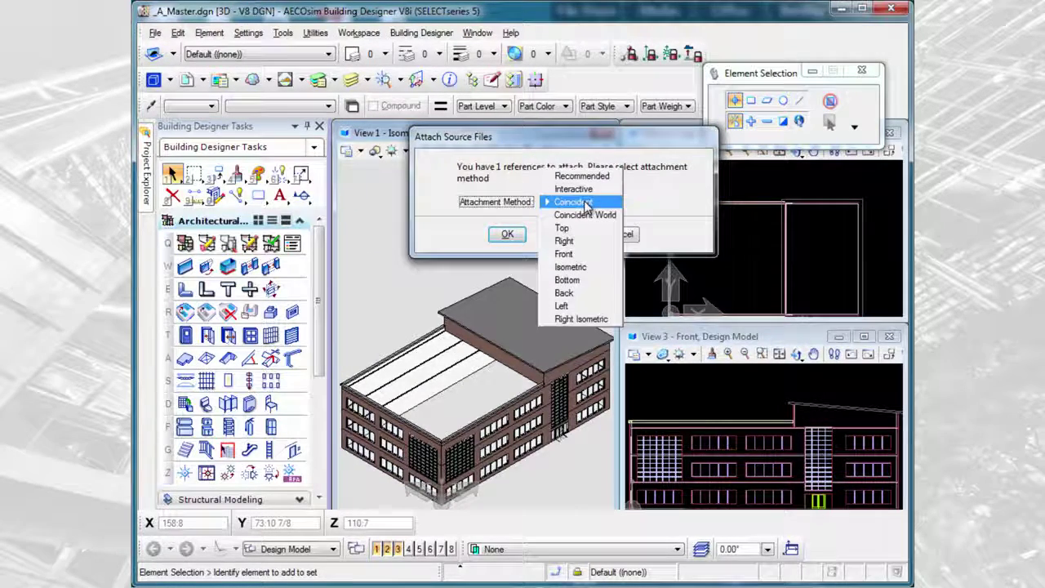
{"action": "left_click", "coordinate": [588, 177]}
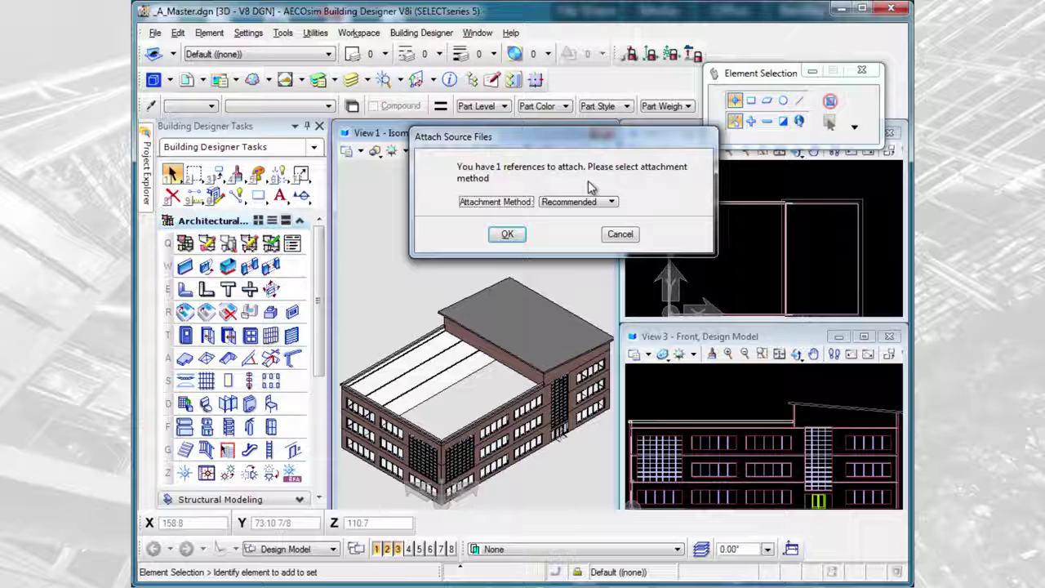
{"action": "left_click", "coordinate": [508, 235]}
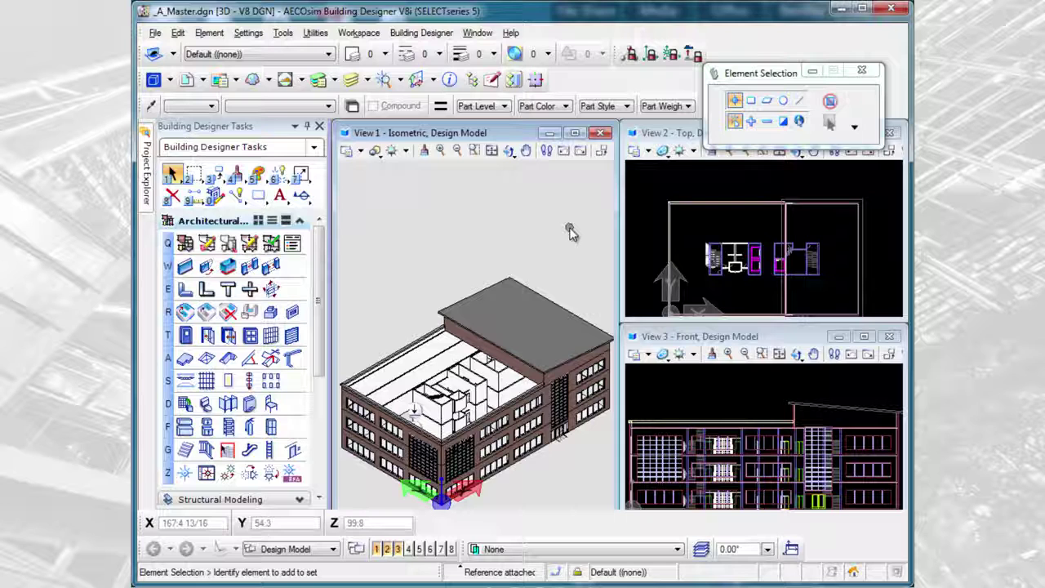
Make the top plan view (View 2) active and bring up the File menu.
{"action": "left_click", "coordinate": [692, 242]}
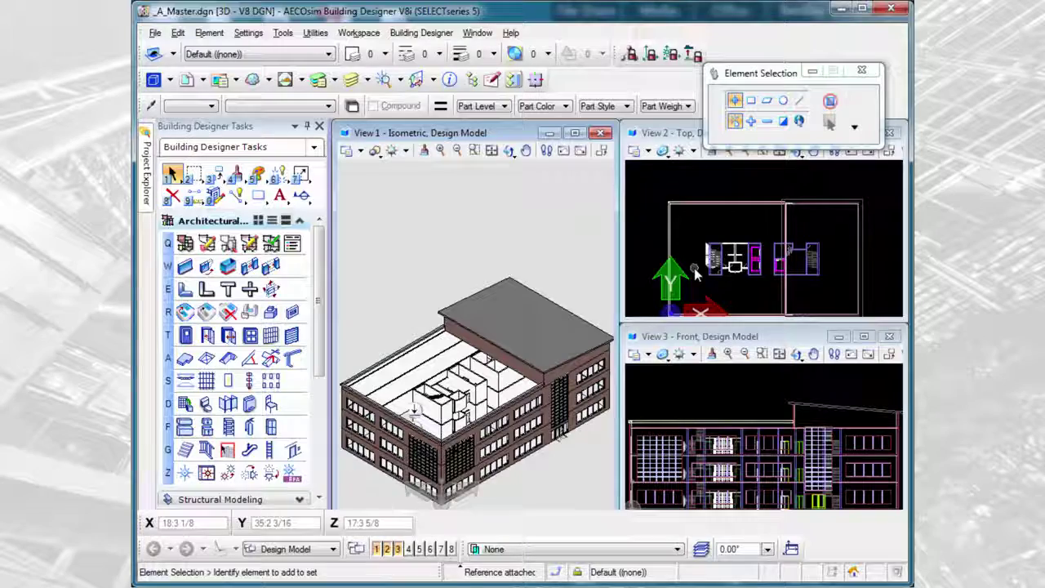
{"action": "left_click", "coordinate": [156, 32]}
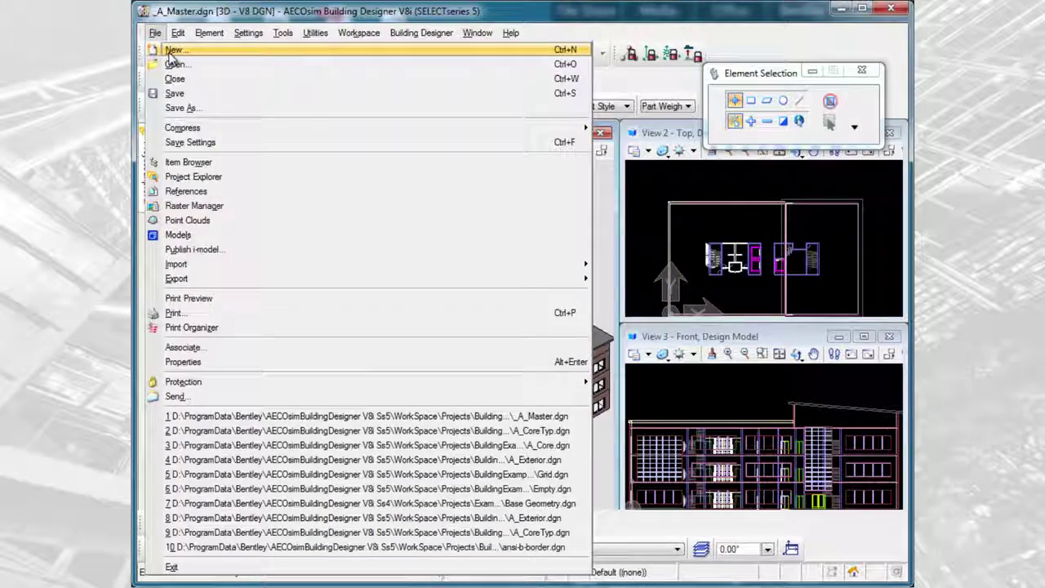
Create and save a new design file named _A_DrawingComposition.
{"action": "left_click", "coordinate": [174, 51]}
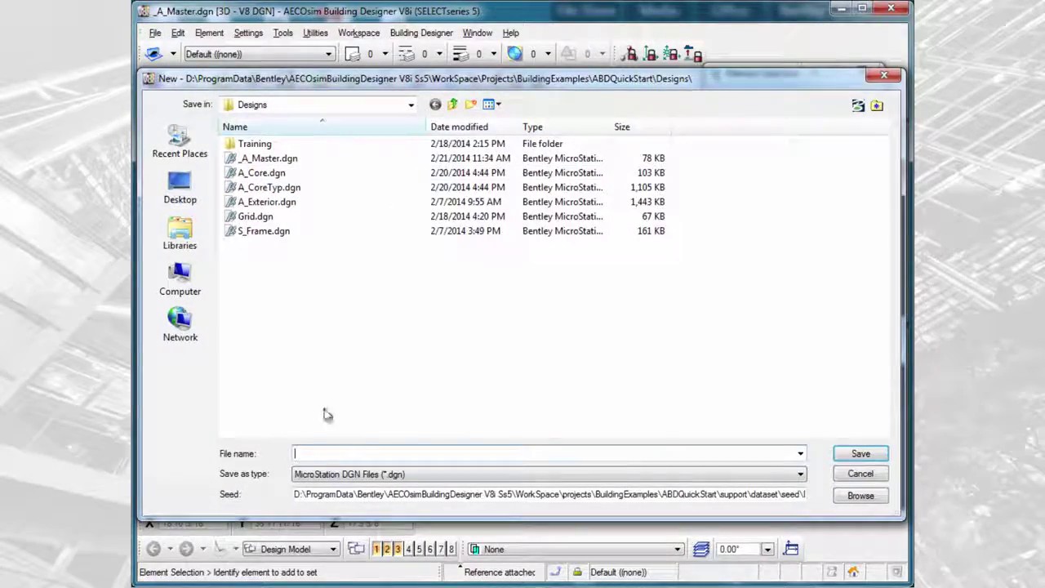
{"action": "left_click", "coordinate": [325, 454]}
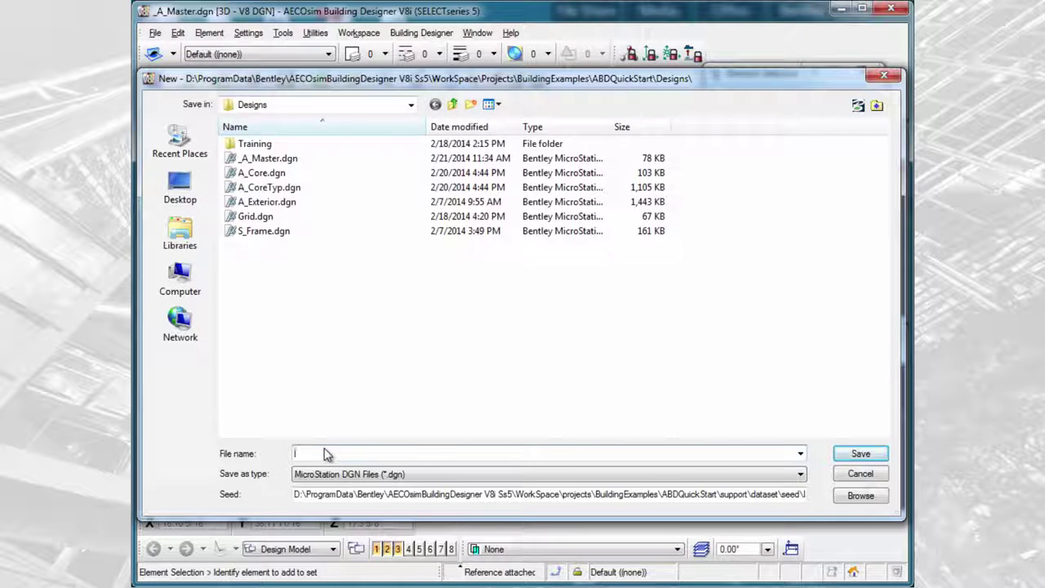
{"action": "type", "text": "_A"}
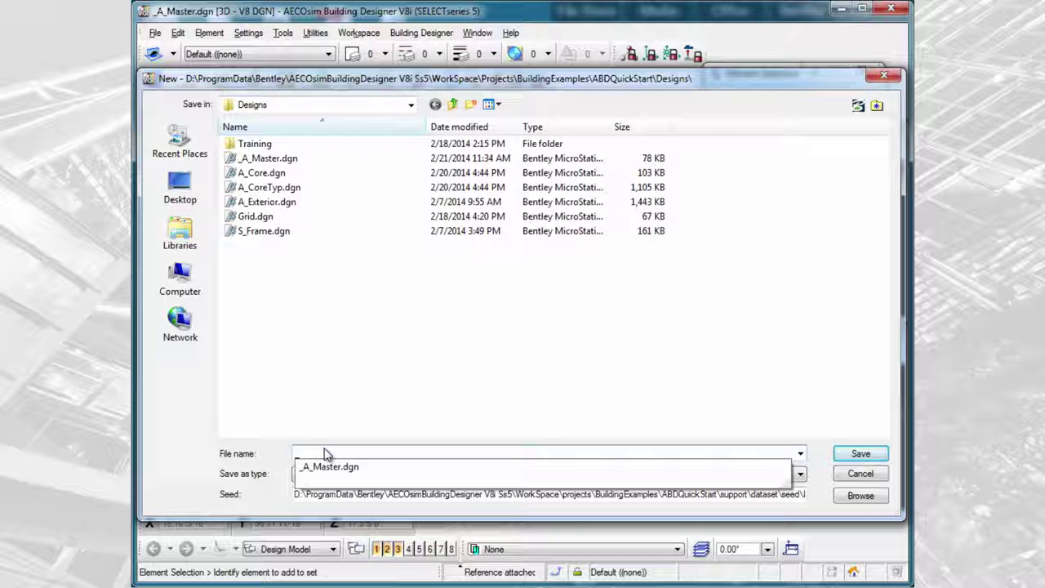
{"action": "type", "text": "_D"}
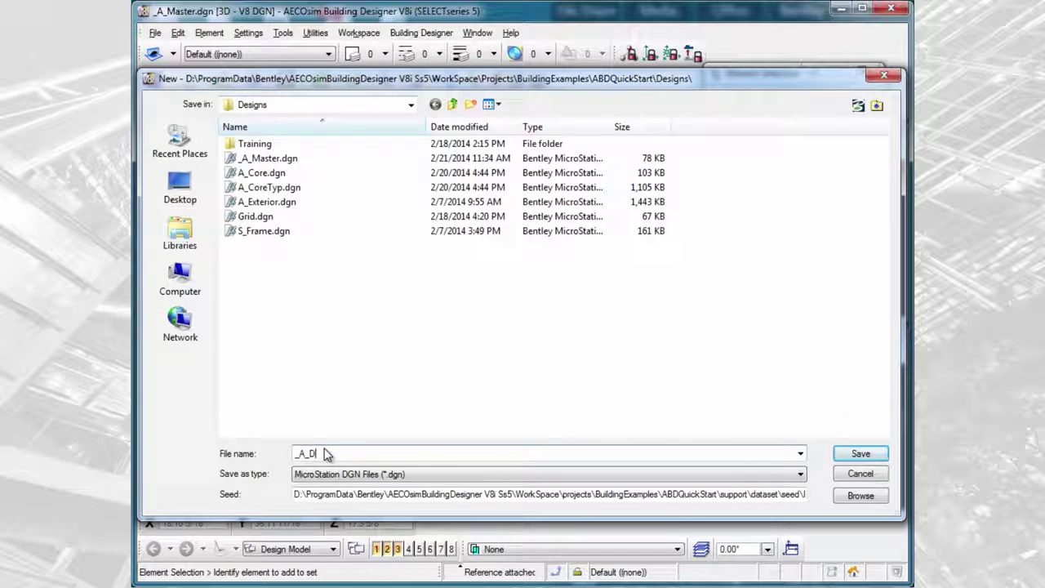
{"action": "type", "text": "rawingComposition"}
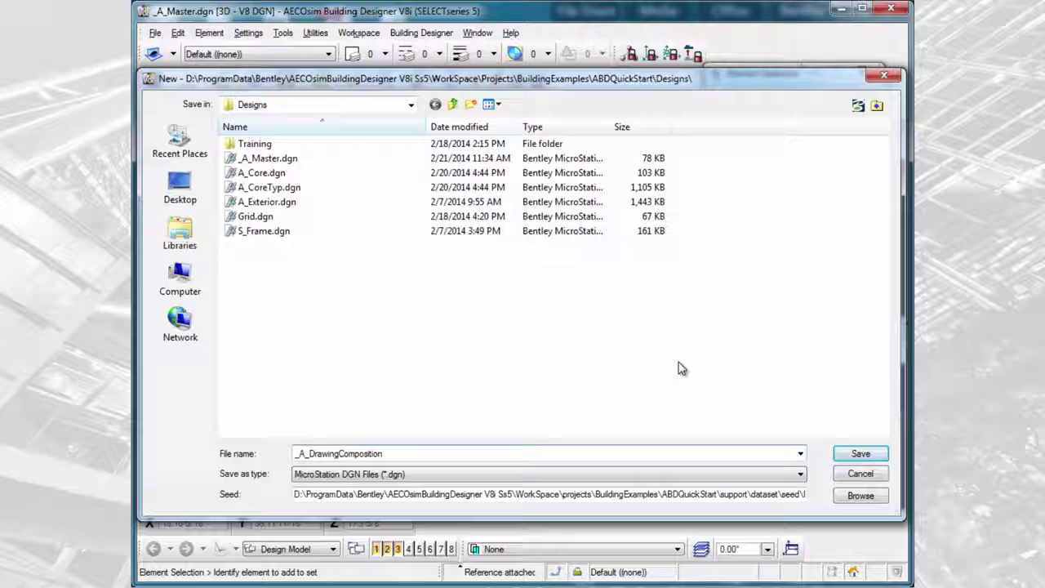
{"action": "left_click", "coordinate": [861, 454]}
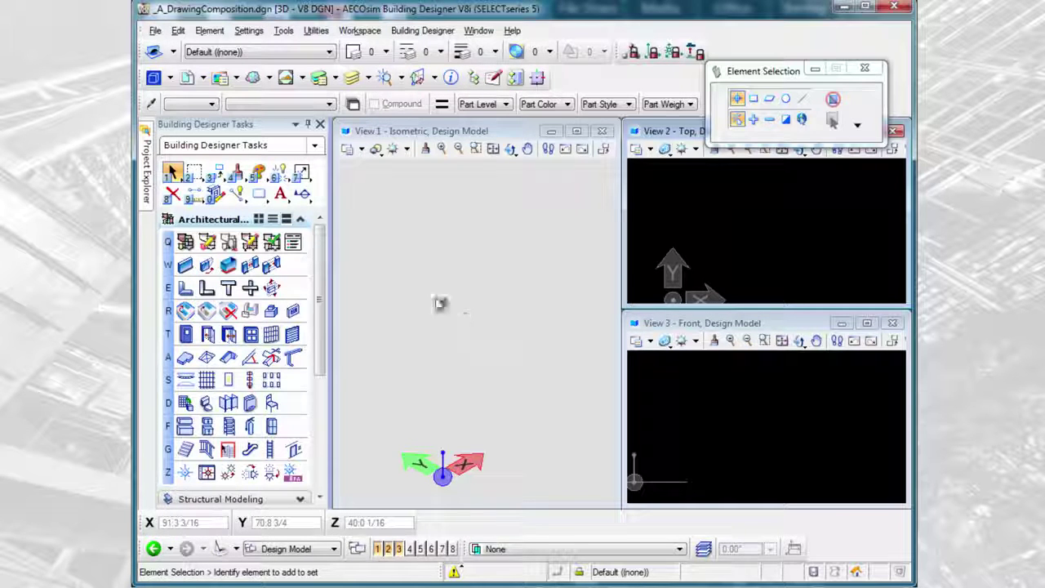
{"action": "left_click", "coordinate": [148, 192]}
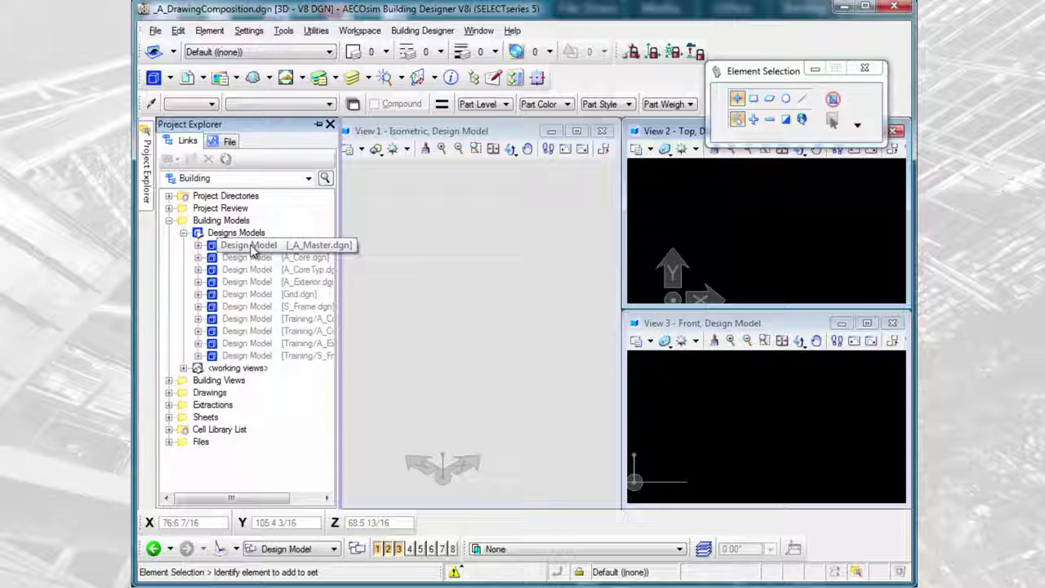
Attach the _A_Master design model to View 1 as a reference.
{"action": "left_click_drag", "start_coordinate": [252, 250], "coordinate": [448, 227]}
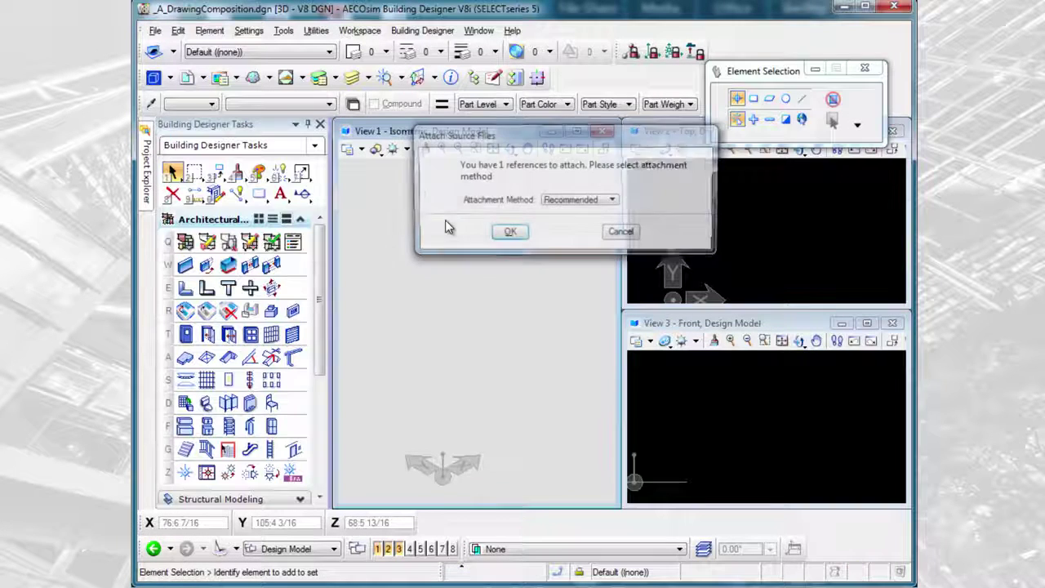
{"action": "left_click", "coordinate": [559, 205]}
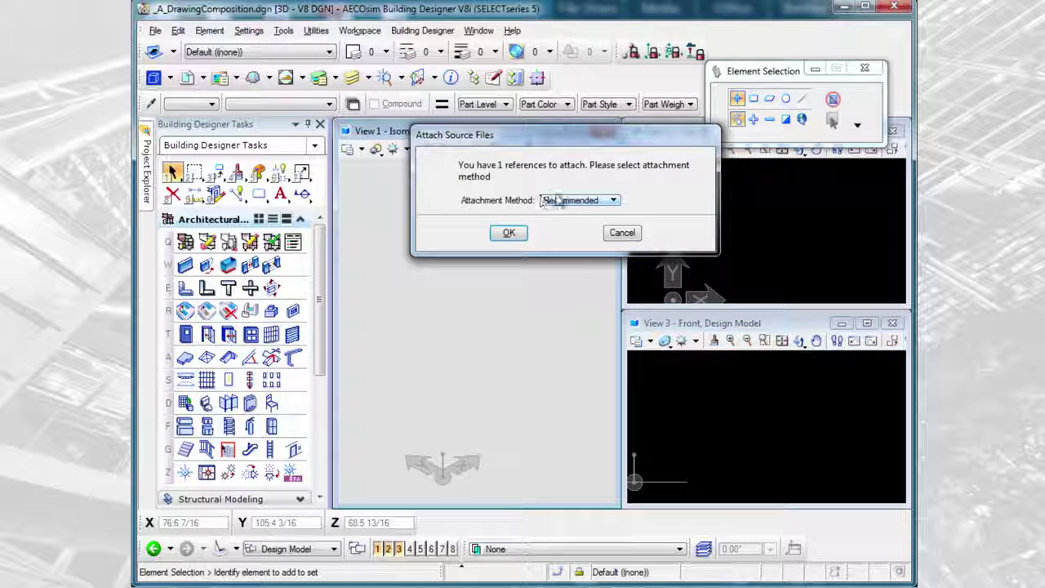
{"action": "left_click", "coordinate": [507, 234]}
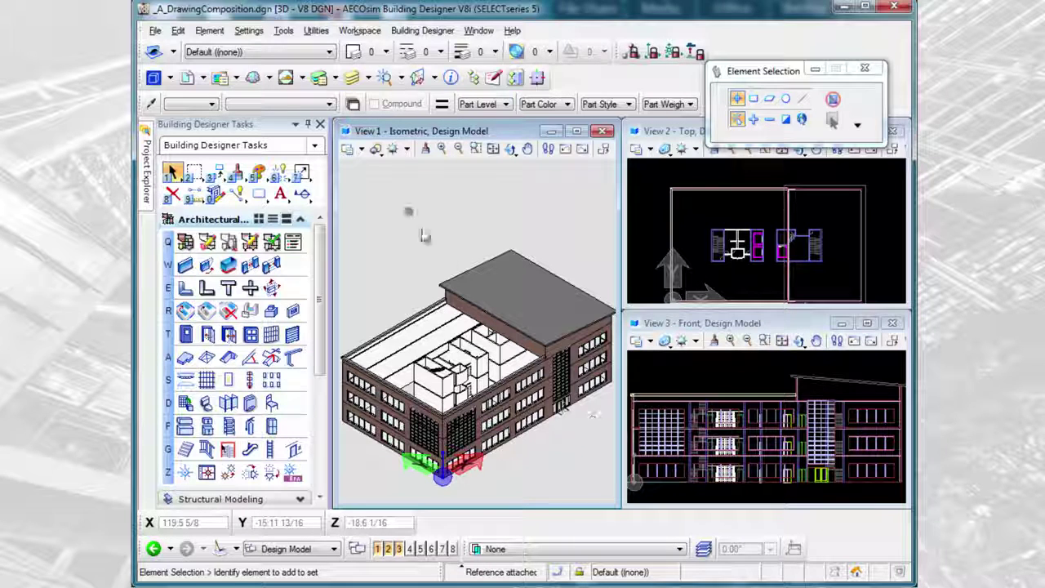
Attach the structural design model to View 1 with the Recommended method.
{"action": "left_click", "coordinate": [144, 176]}
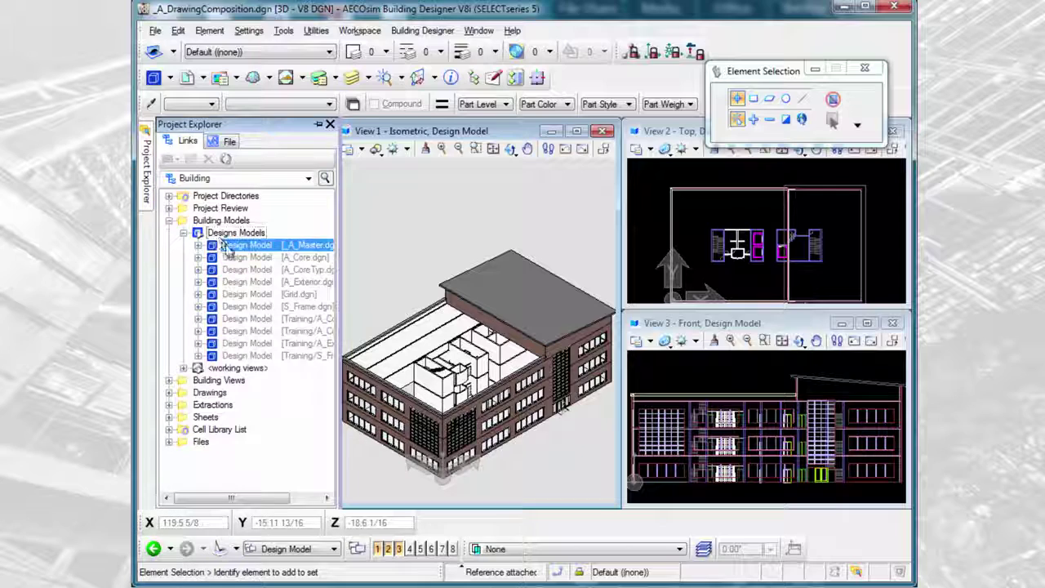
{"action": "mouse_move", "coordinate": [260, 282]}
{"action": "left_mouse_down"}
{"action": "mouse_move", "coordinate": [266, 317]}
{"action": "mouse_move", "coordinate": [441, 230]}
{"action": "left_mouse_up"}
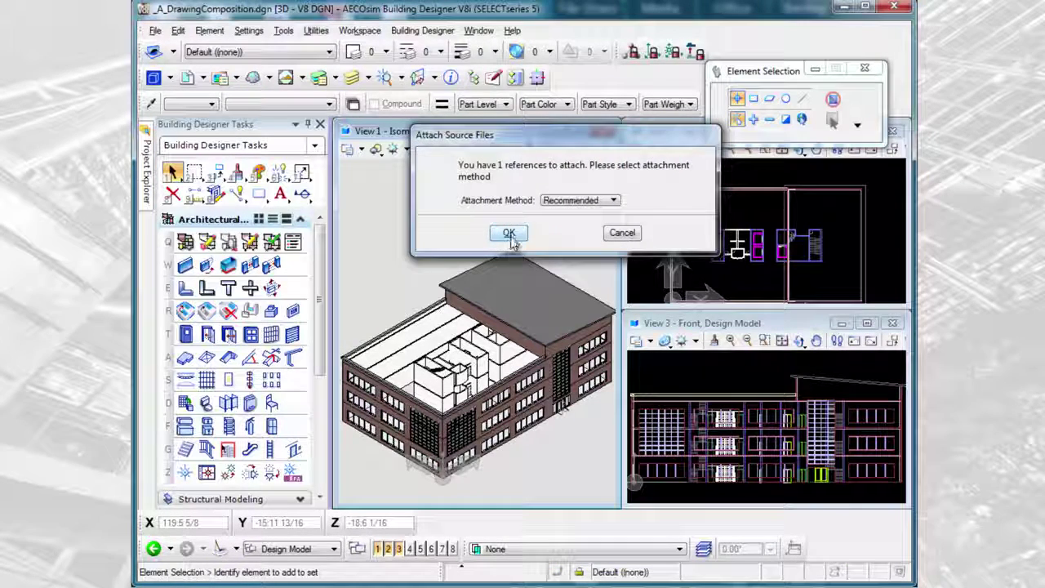
{"action": "left_click", "coordinate": [509, 235]}
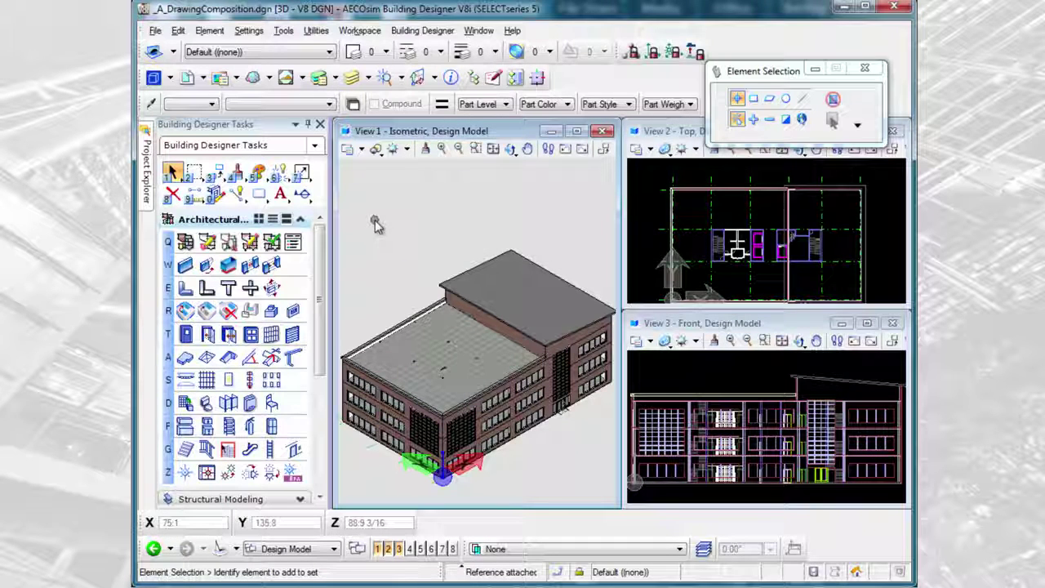